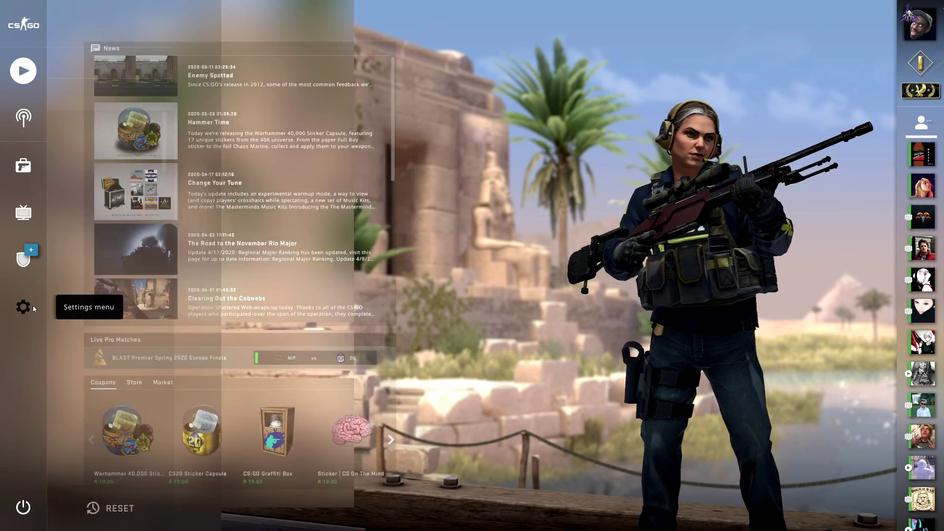
Open the video settings and set the aspect ratio to Normal 4:3
click(122, 64)
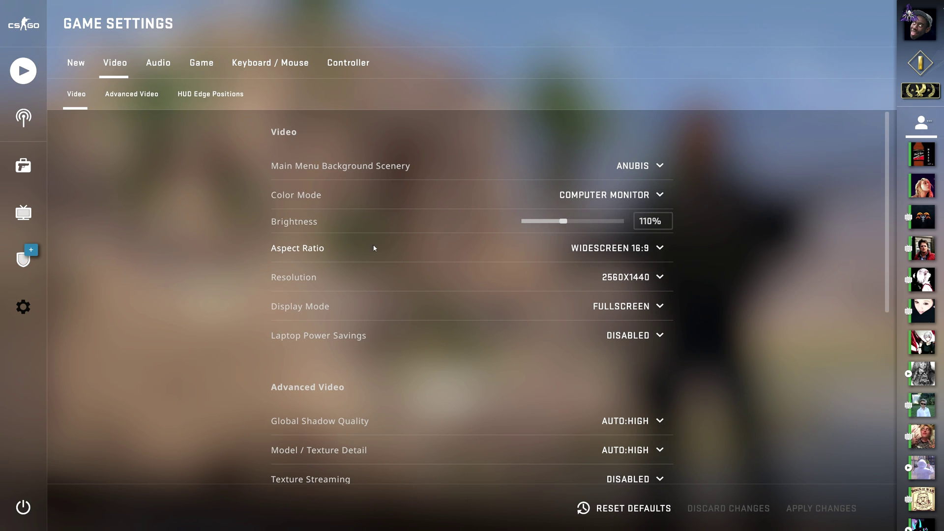
click(636, 253)
click(602, 275)
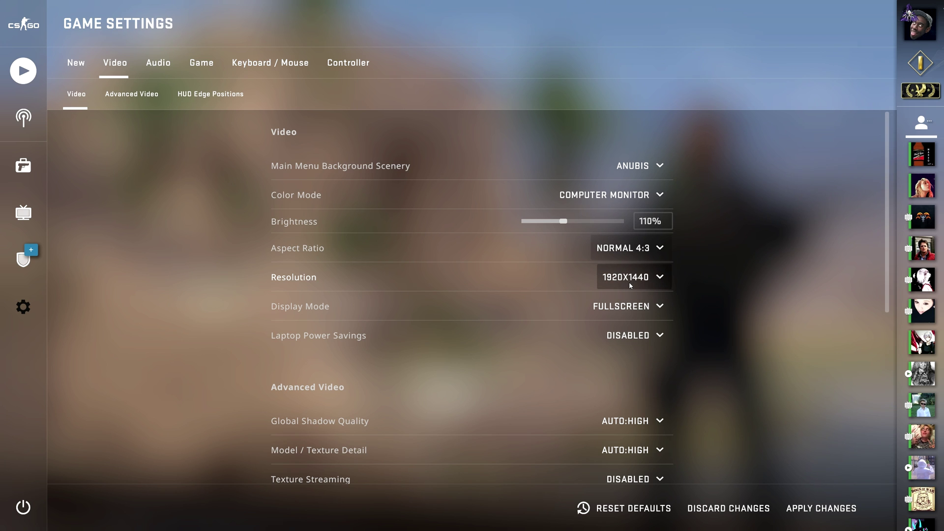
click(630, 284)
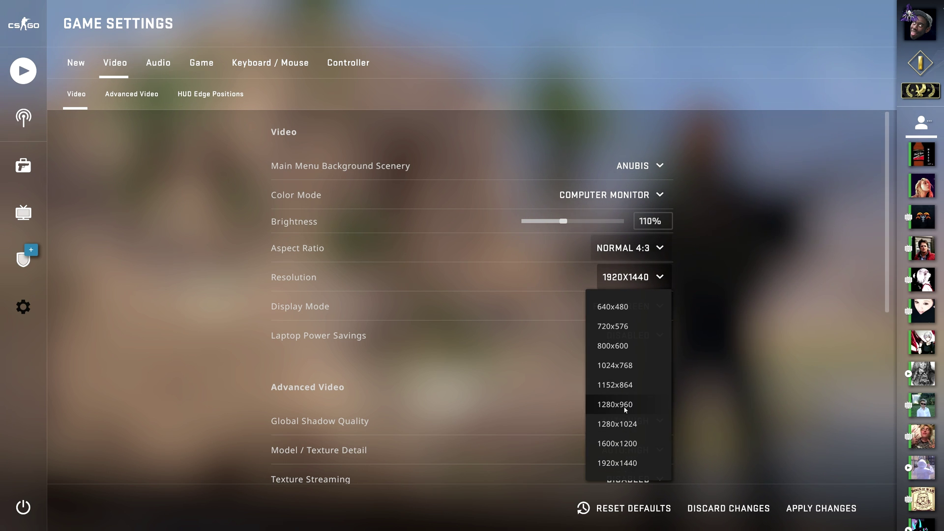
Toggle to Widescreen 16:9 and back to Normal 4:3, keeping the 1920X1440 resolution
click(631, 276)
click(627, 248)
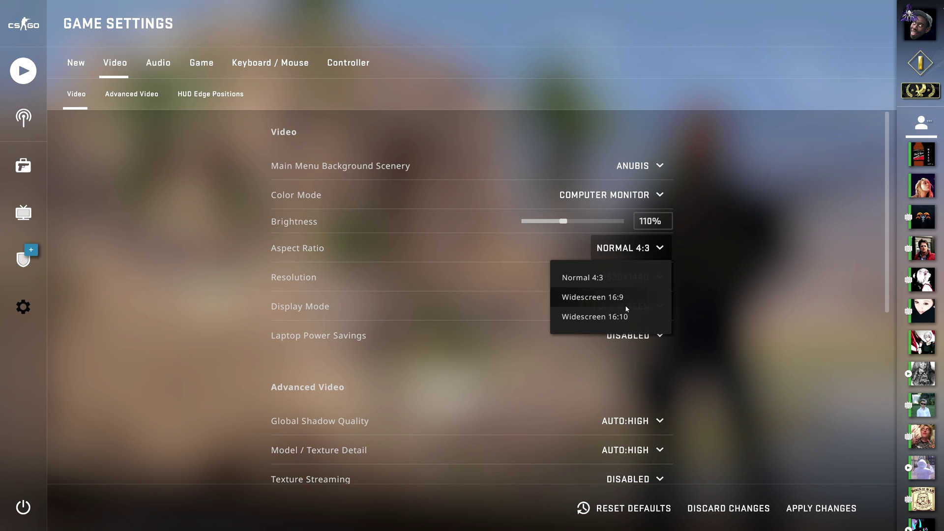
click(622, 298)
click(617, 278)
click(651, 284)
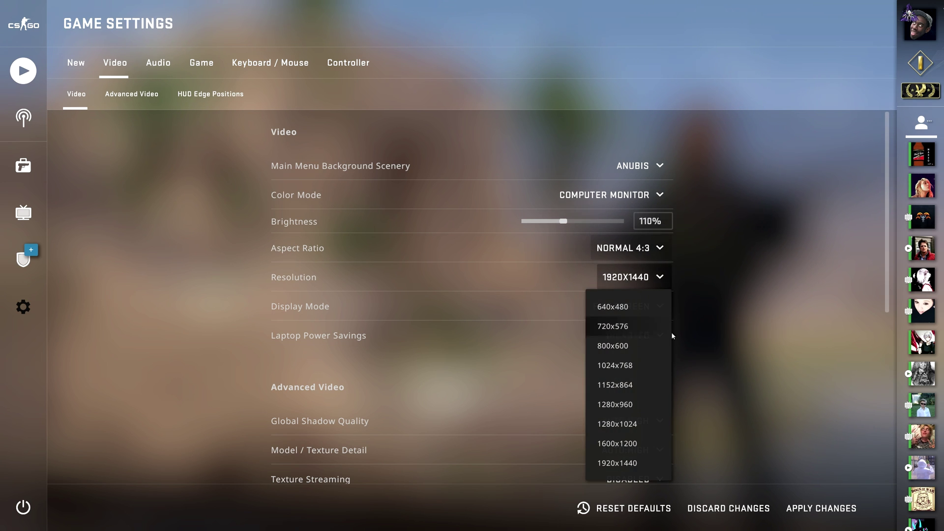
click(652, 286)
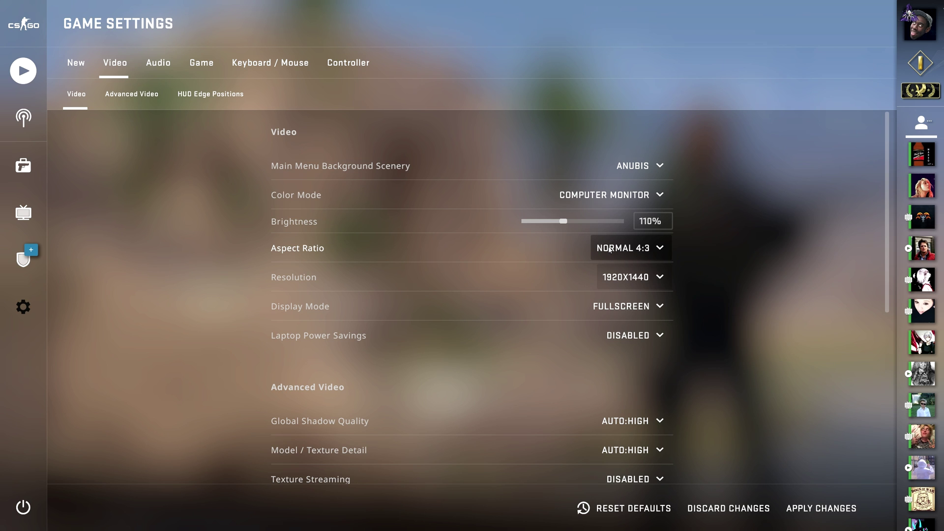
click(626, 277)
click(625, 277)
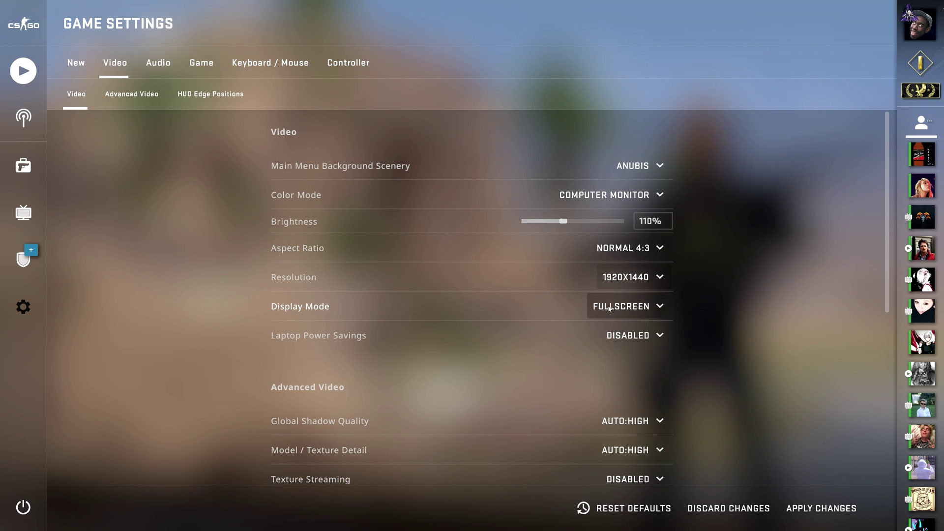
Apply the pending 4:3 video changes and return to the main menu
click(822, 508)
scroll(659, 275, down, 3)
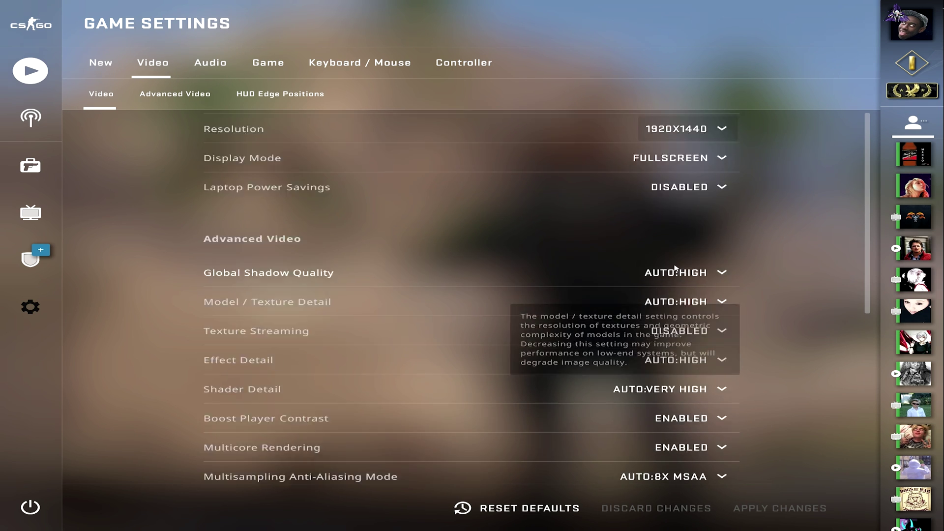
scroll(644, 281, up, 3)
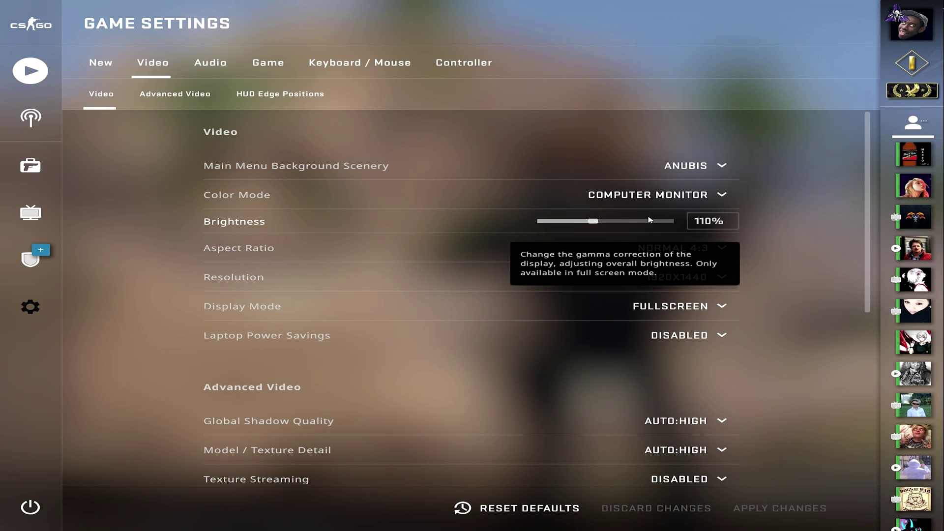
mouse_move(880, 196)
mouse_down()
mouse_move(875, 393)
mouse_move(870, 206)
mouse_up()
key(Escape)
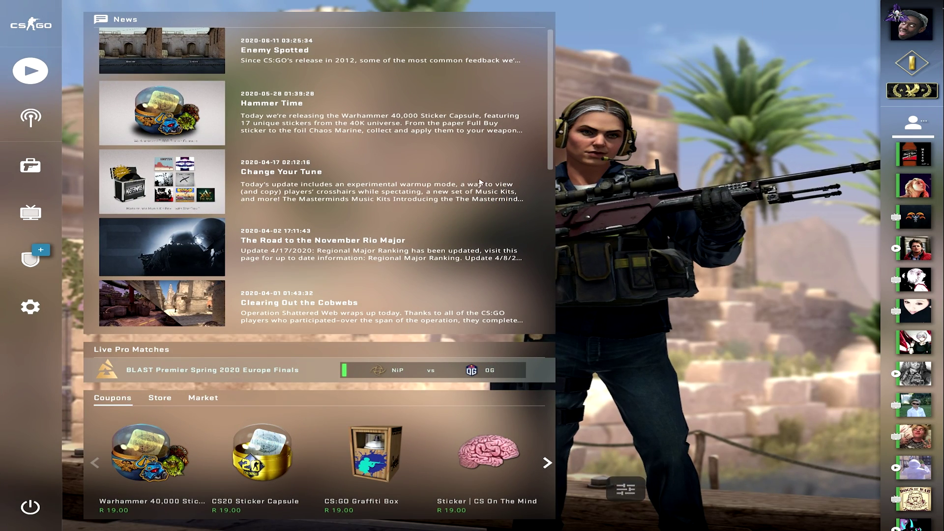
Set the video back to Widescreen 16:9 at 2560X1440 resolution
click(30, 307)
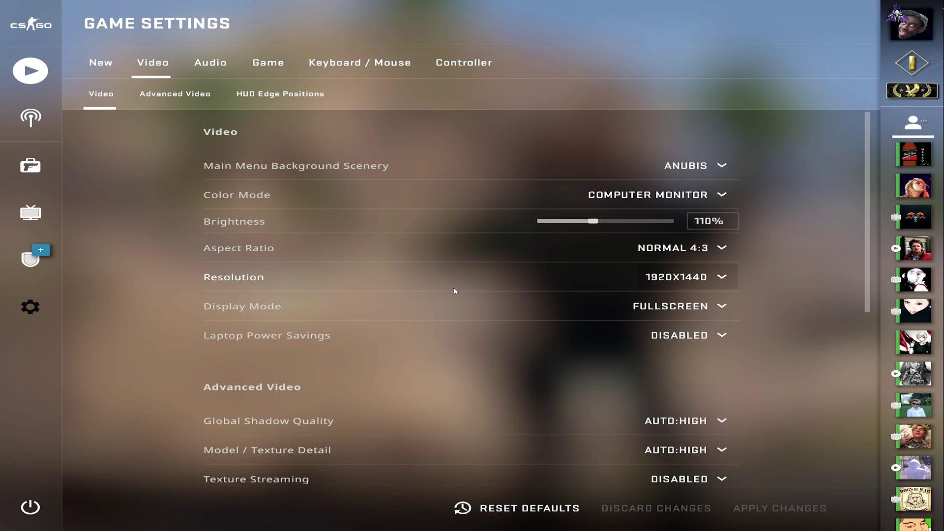
click(710, 256)
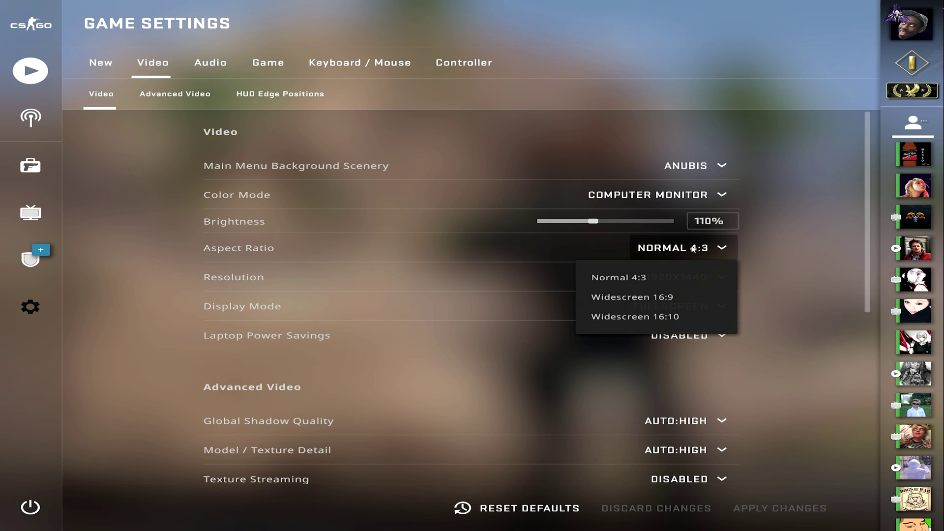
click(619, 297)
click(688, 280)
click(664, 402)
click(780, 508)
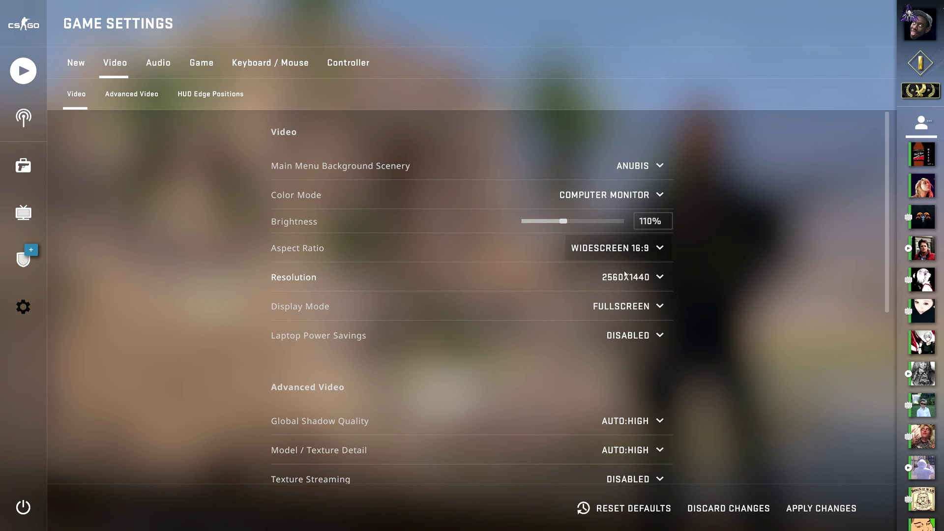
click(643, 278)
click(652, 273)
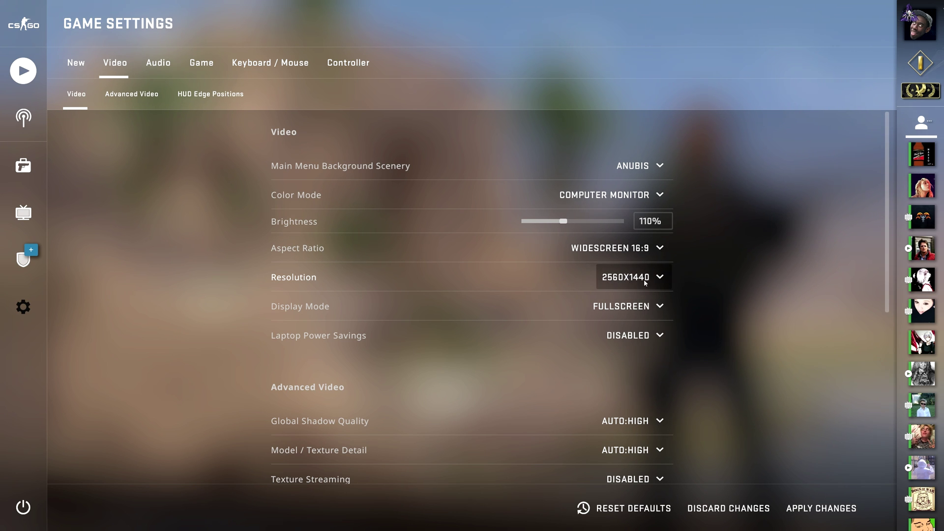
click(652, 278)
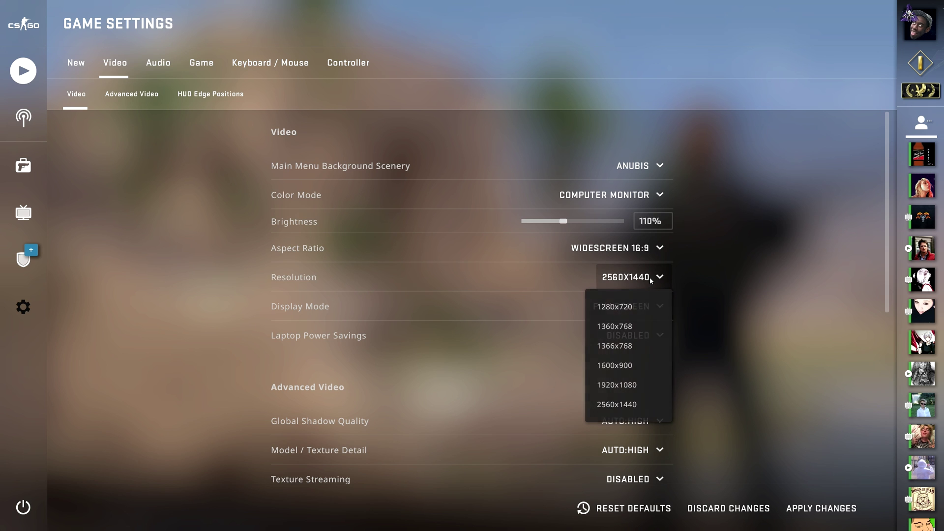
click(635, 381)
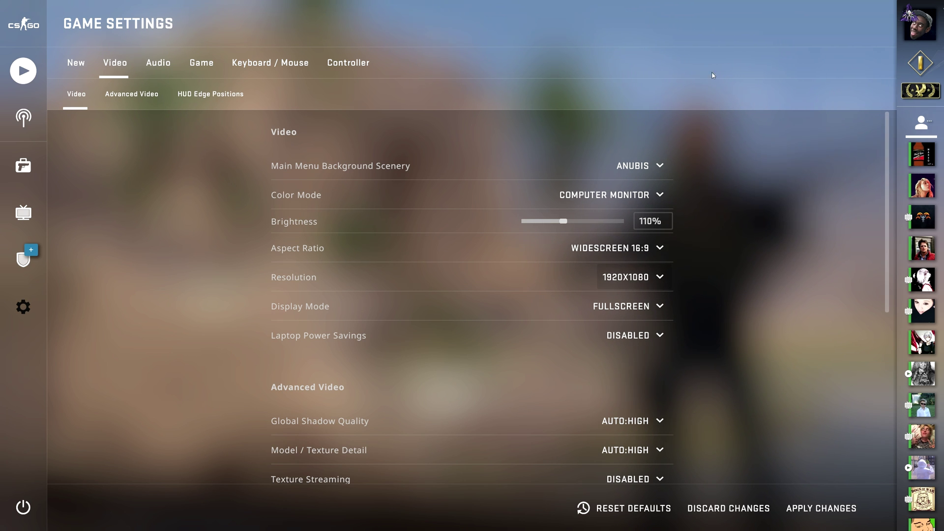
click(642, 277)
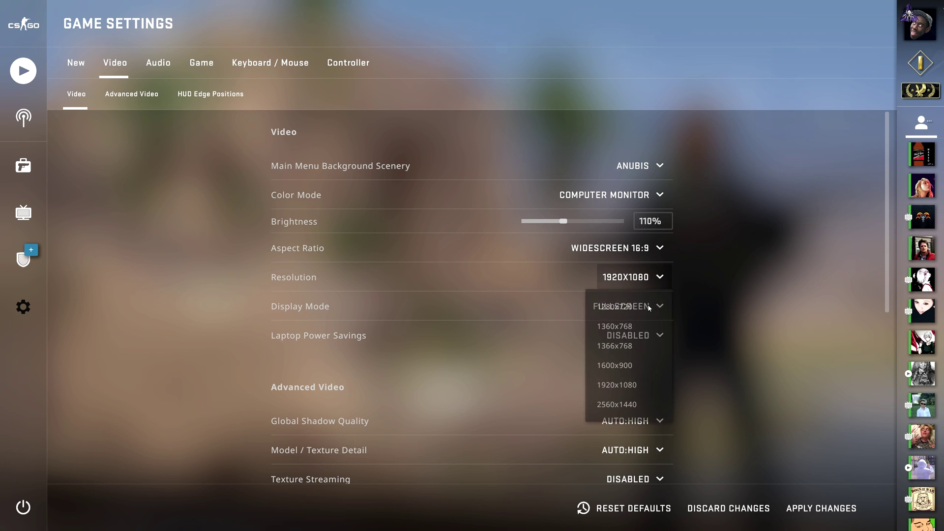
click(639, 405)
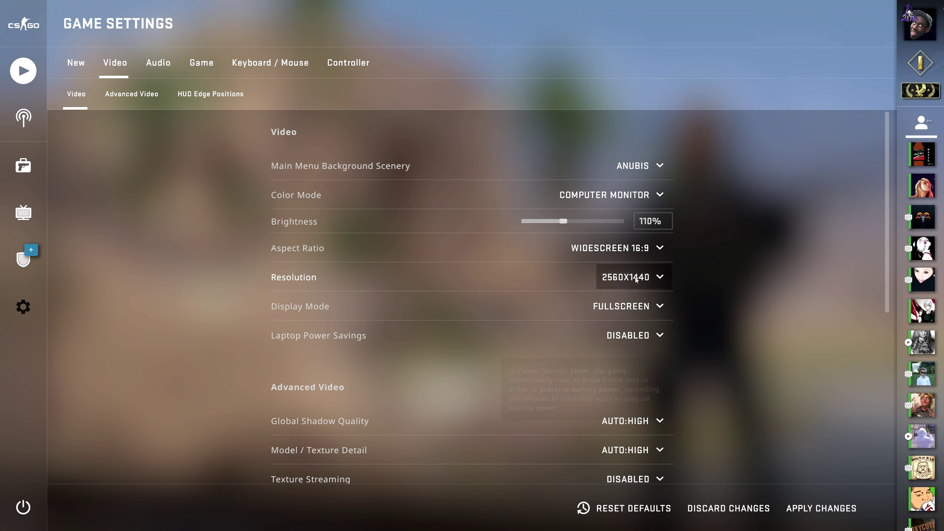
click(634, 249)
click(618, 277)
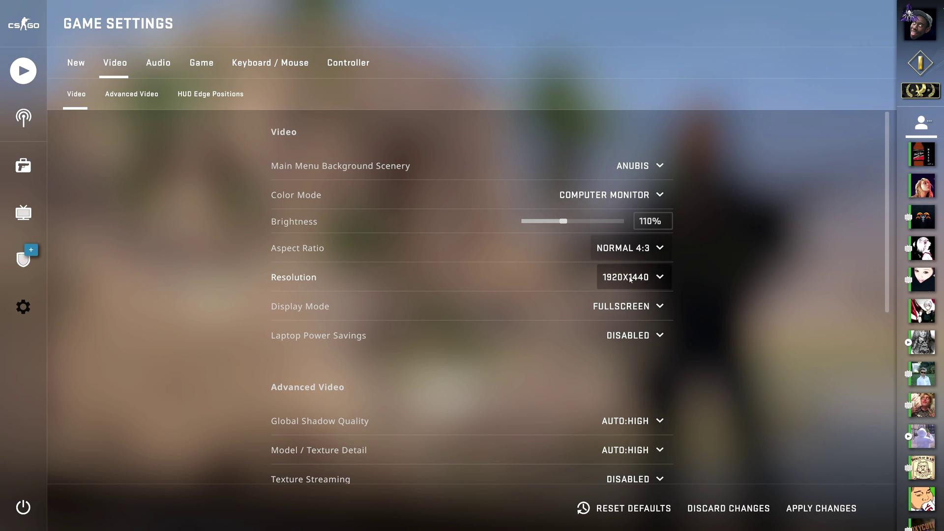
click(630, 278)
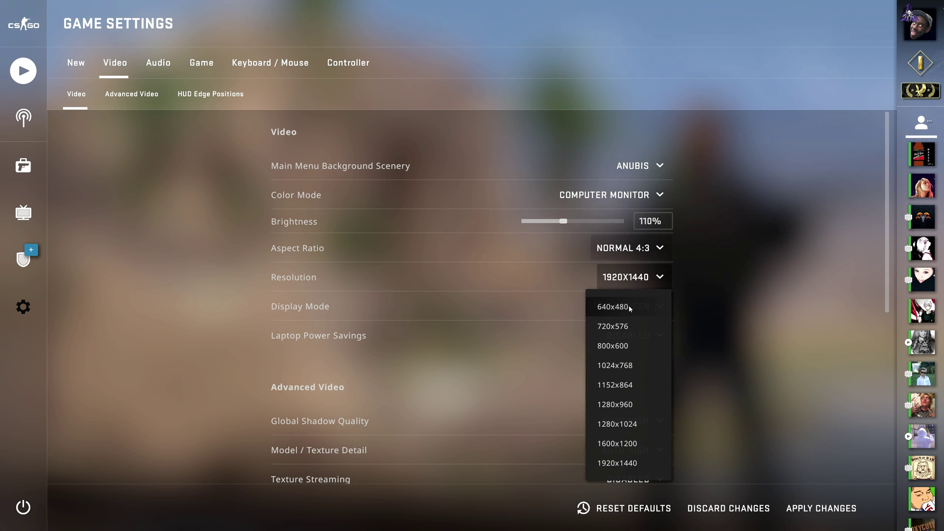
key(Escape)
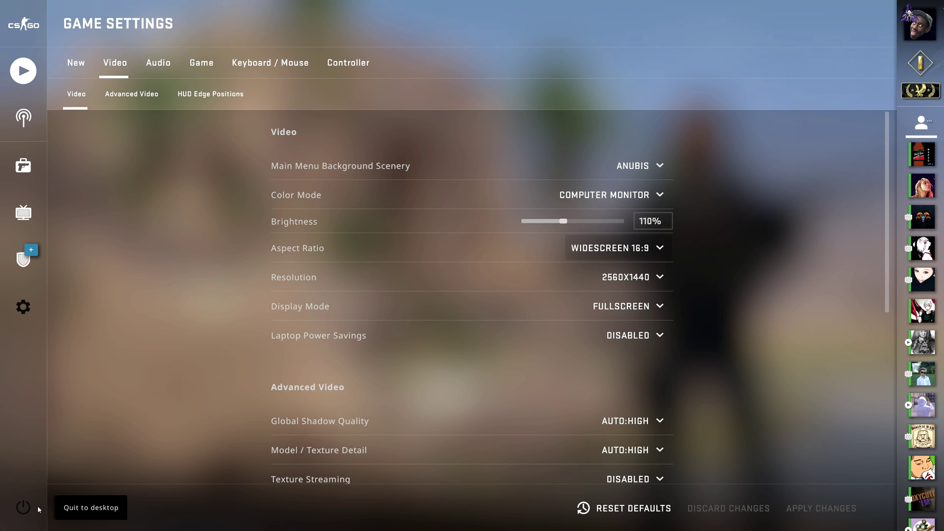
Quit Counter-Strike: Global Offensive to the desktop
click(37, 506)
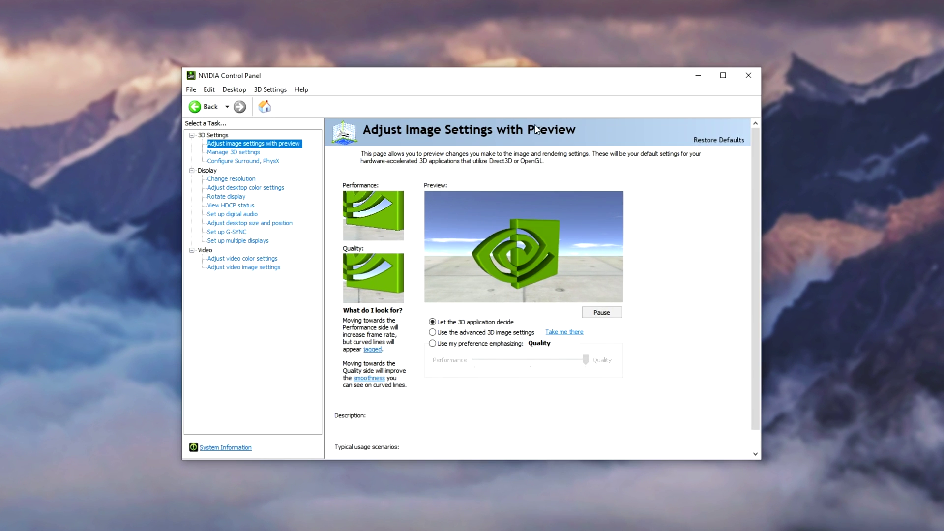
Keep full-screen scaling on the GPU and cancel the override-games scaling change
click(221, 224)
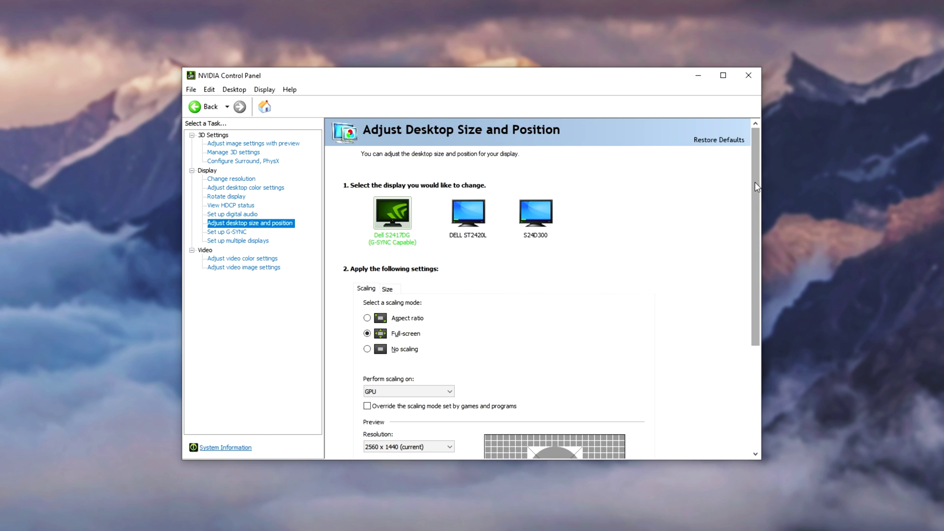
drag(754, 182, 756, 223)
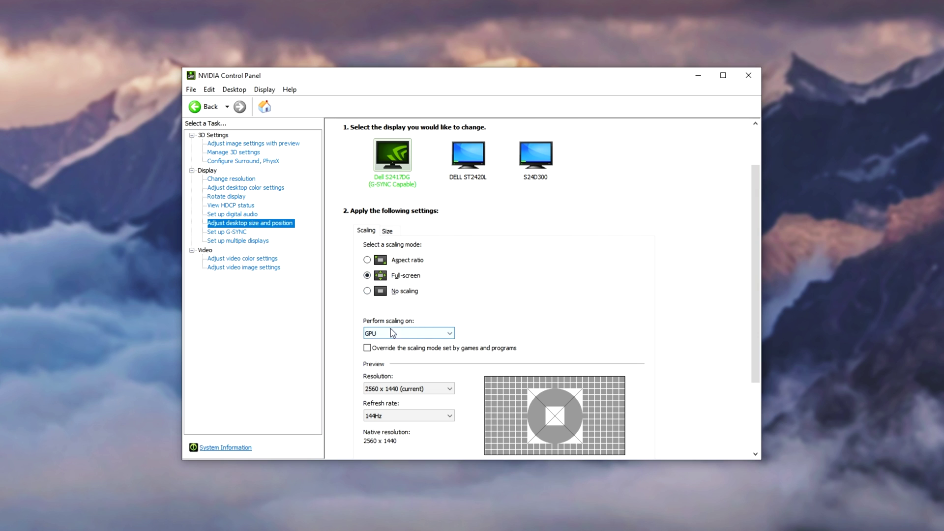
click(405, 335)
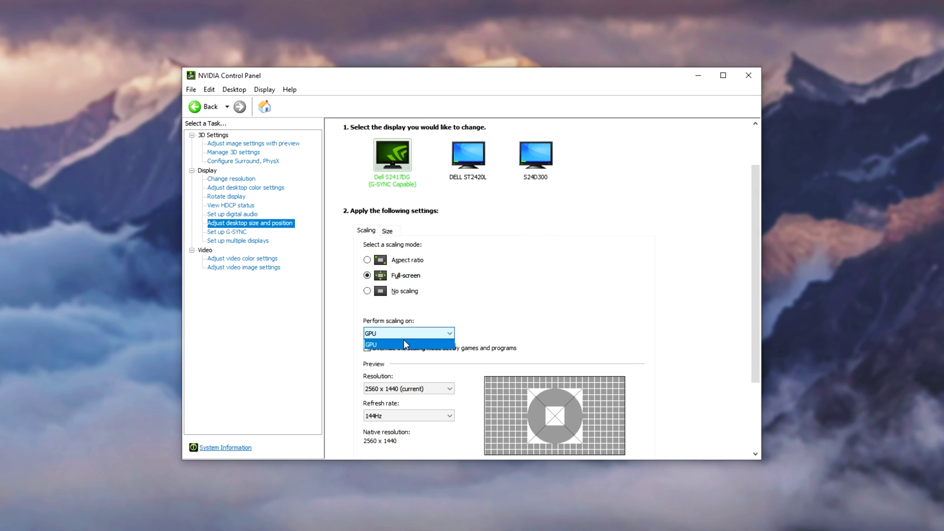
click(405, 343)
drag(757, 288, 756, 299)
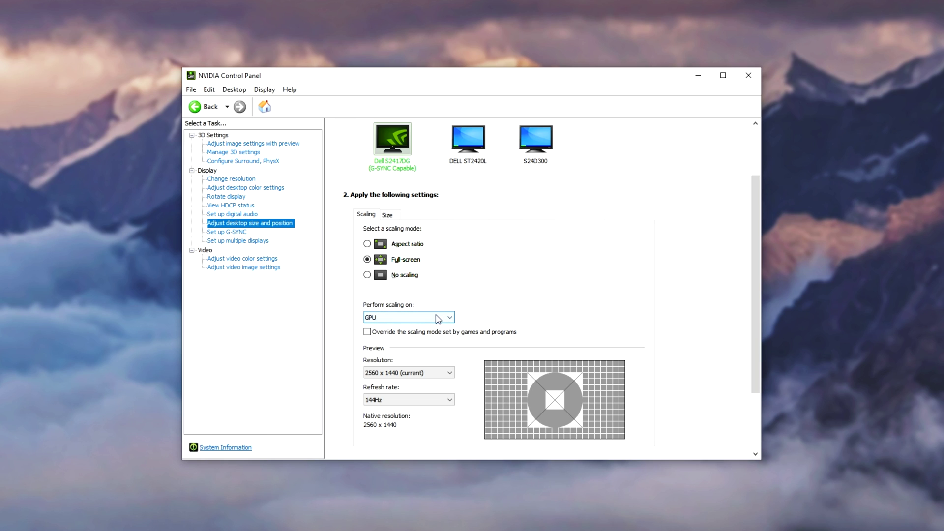
click(433, 318)
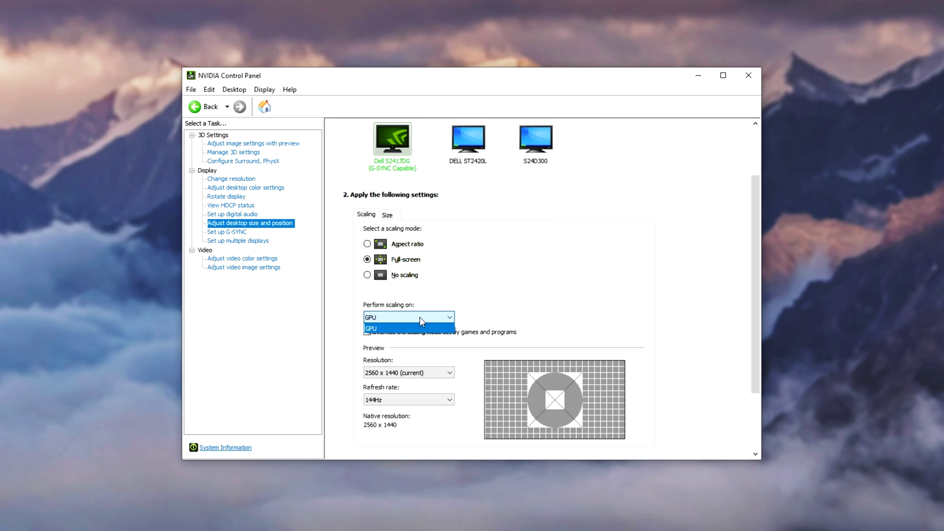
click(420, 318)
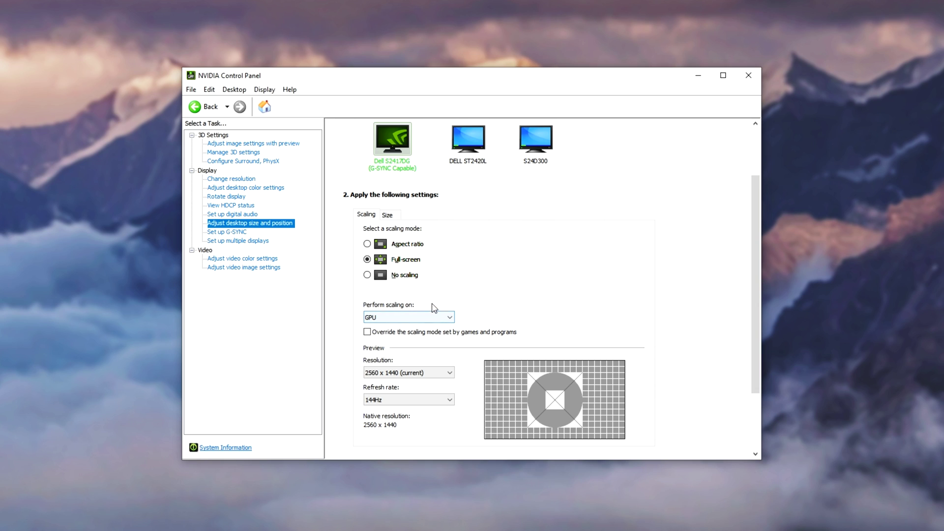
click(421, 334)
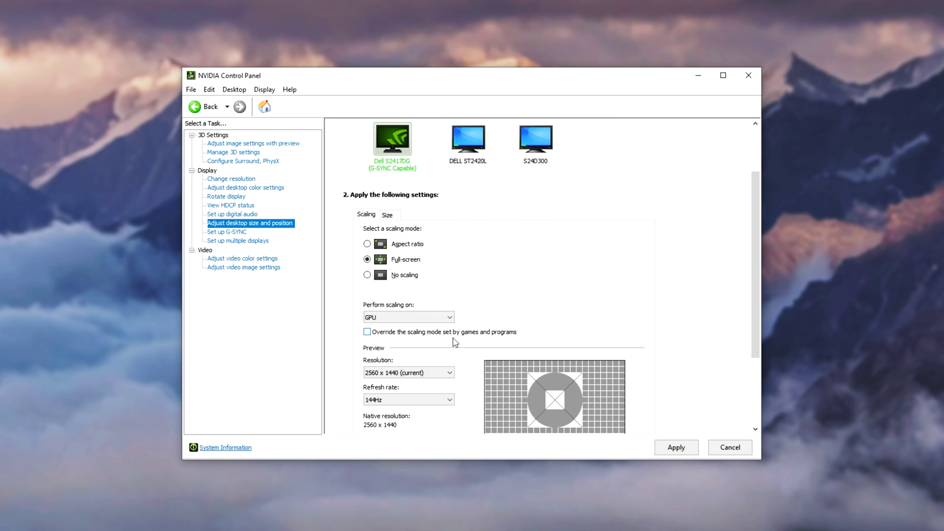
click(719, 455)
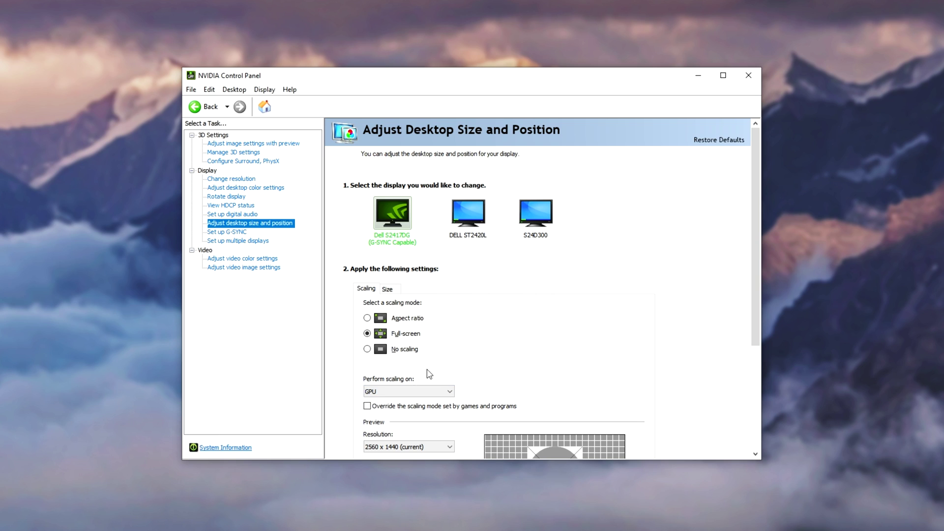
On the Change resolution page, pick 1920 × 1440 for the Dell S2417DG
click(242, 180)
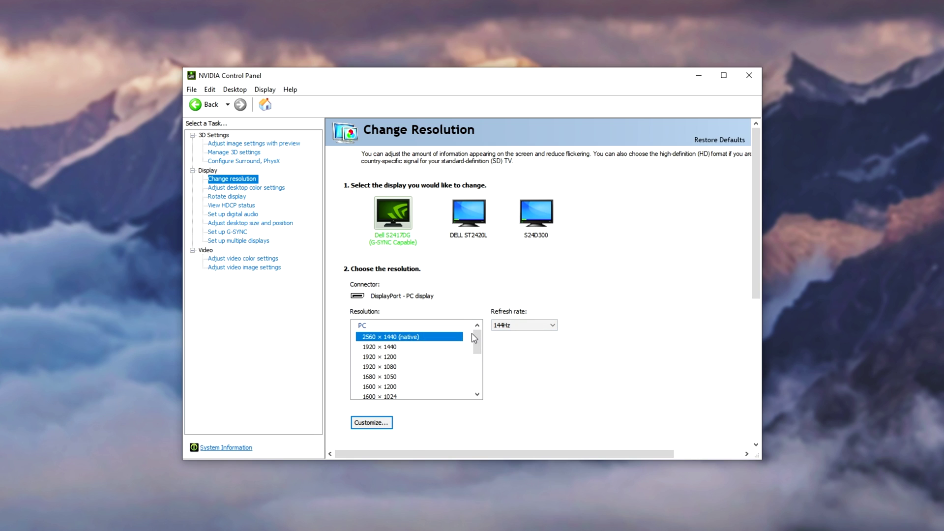
click(412, 348)
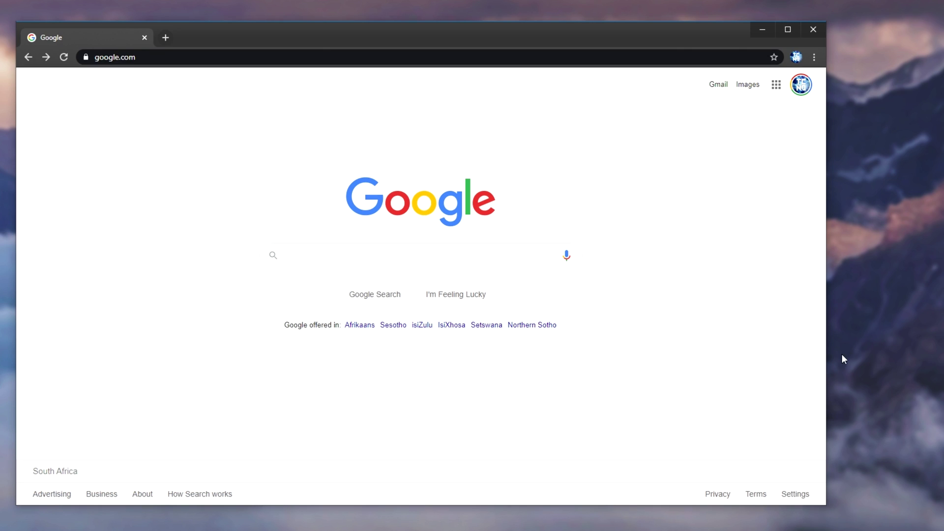
Calculate 1440*(4/3) in Google, getting 1920, then minimize the browser
drag(666, 36, 622, 479)
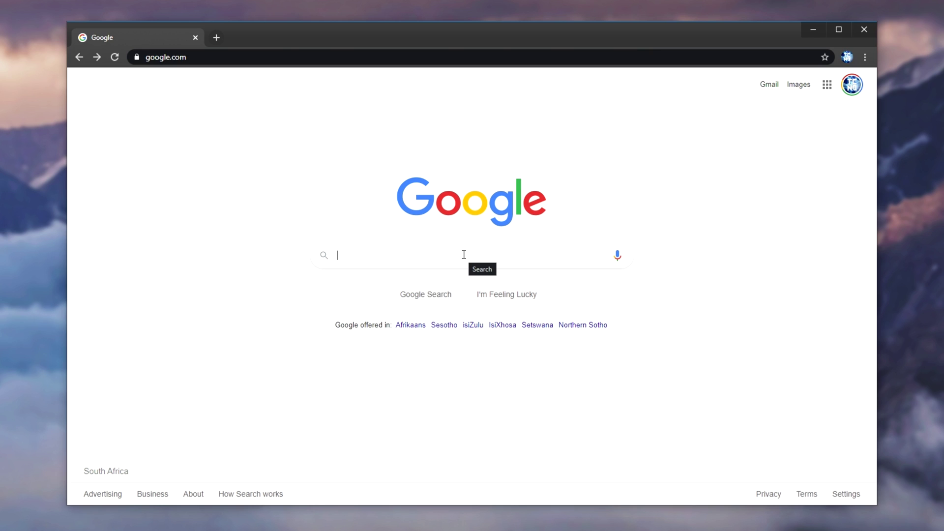
text(1440*)
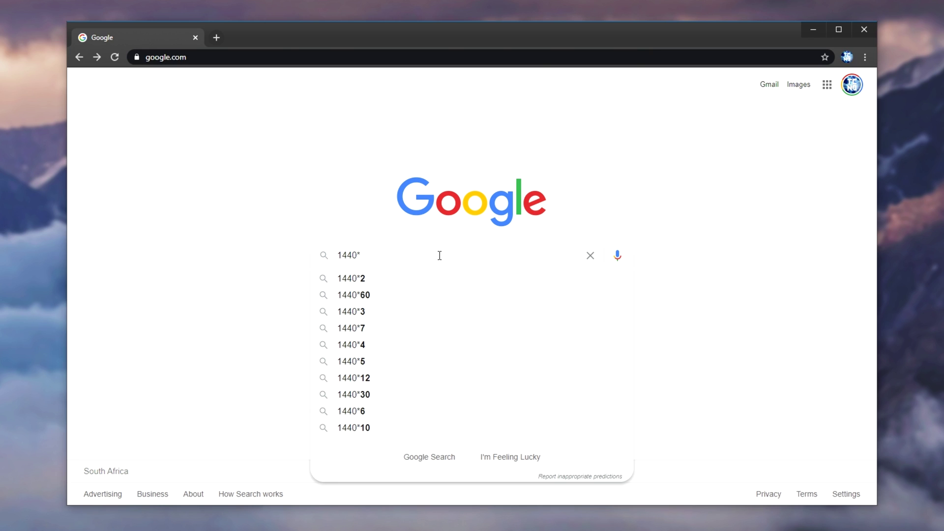
text(()
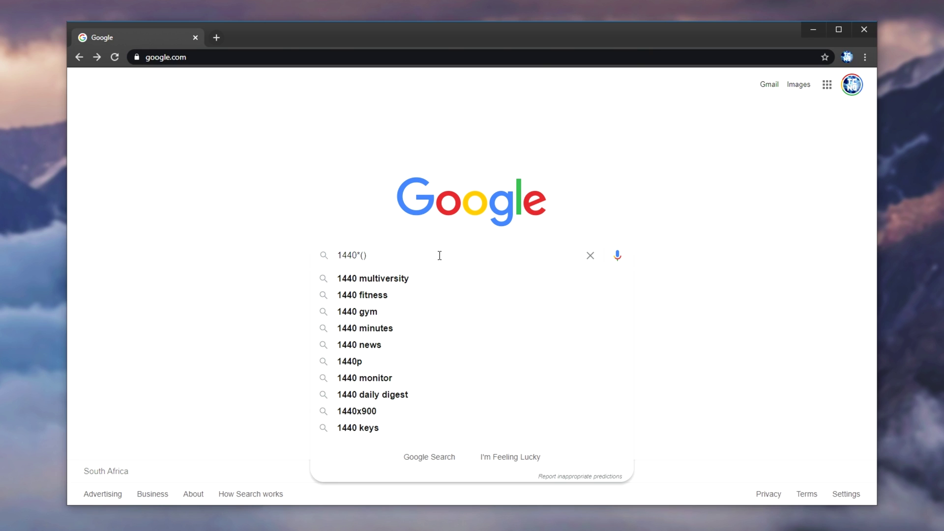
text(4/3)
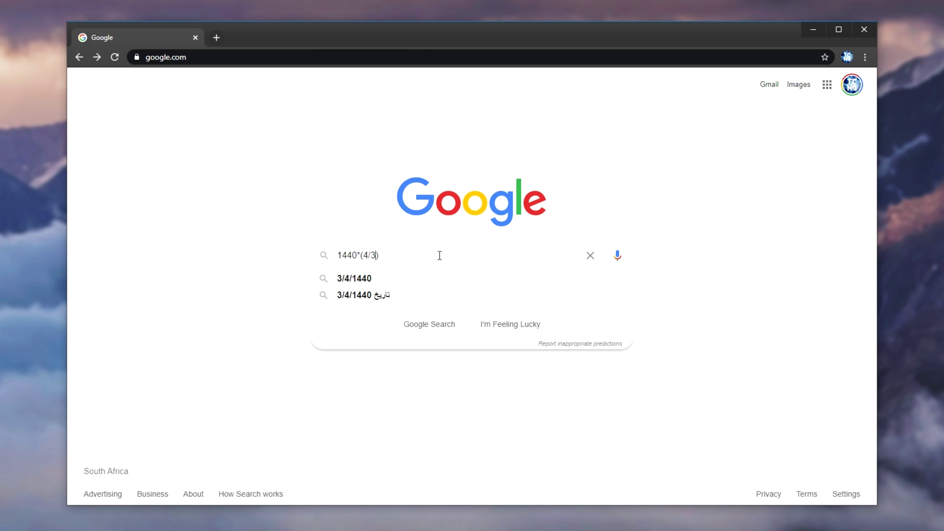
key(Return)
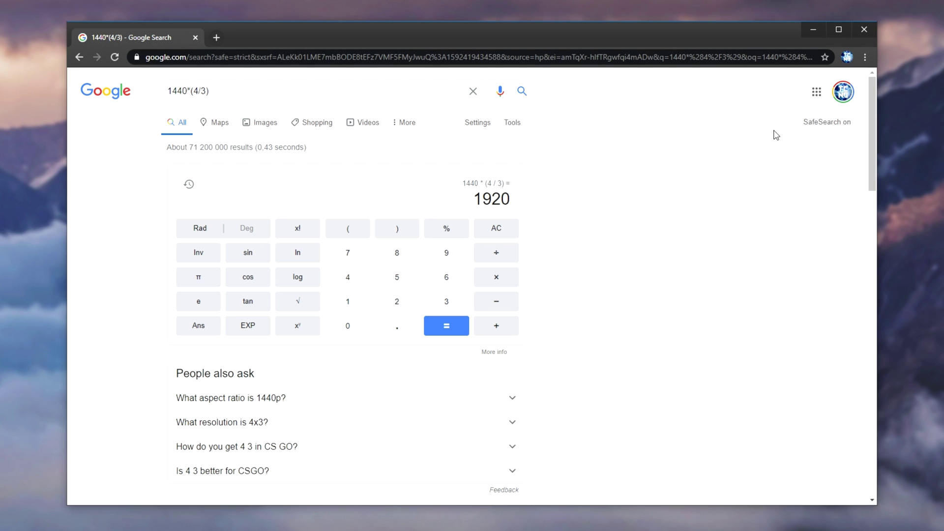
click(813, 29)
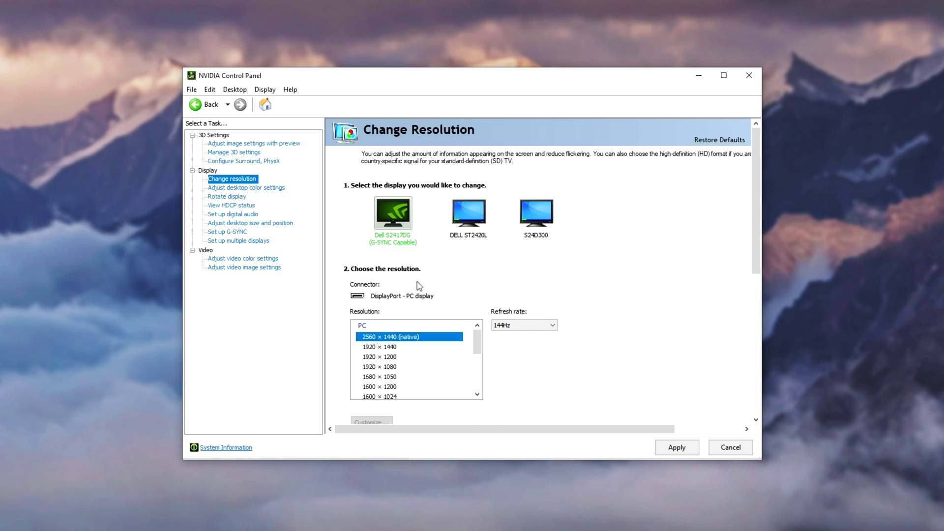
Try 1920 × 1440, revert to native 2560 × 1440, then select the DELL ST2420L display
click(362, 347)
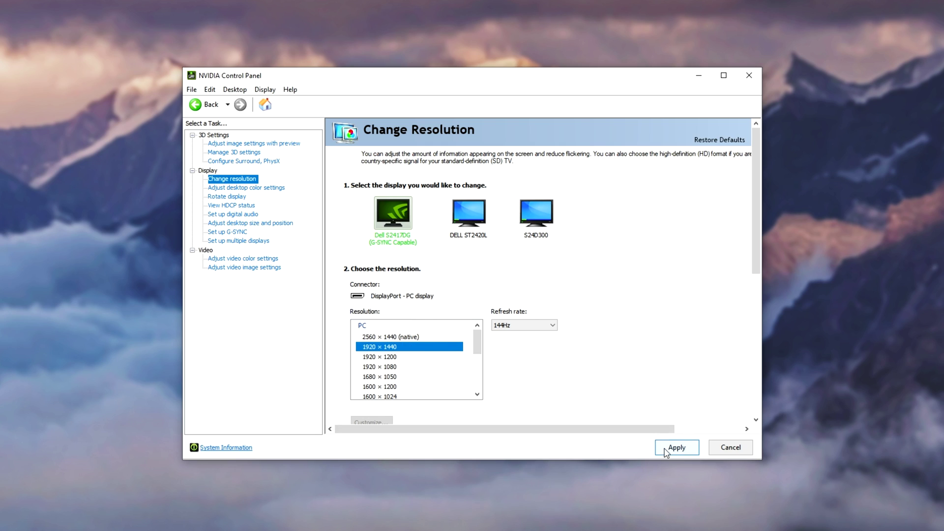
click(422, 337)
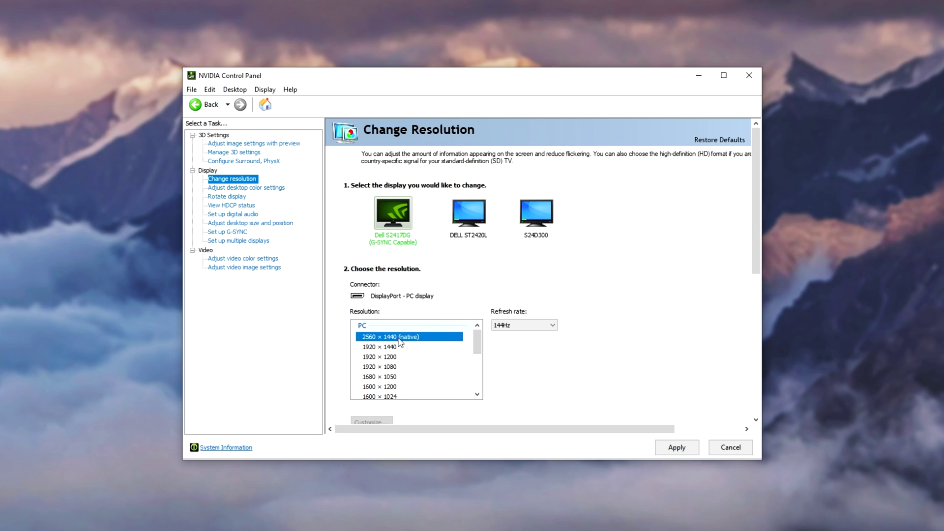
click(394, 214)
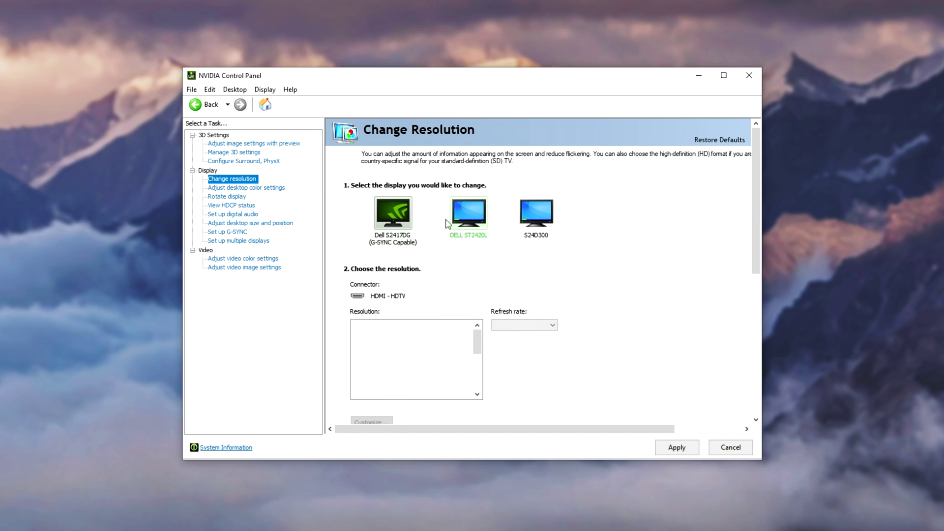
Start a new custom resolution with 1920 horizontal pixels
click(390, 428)
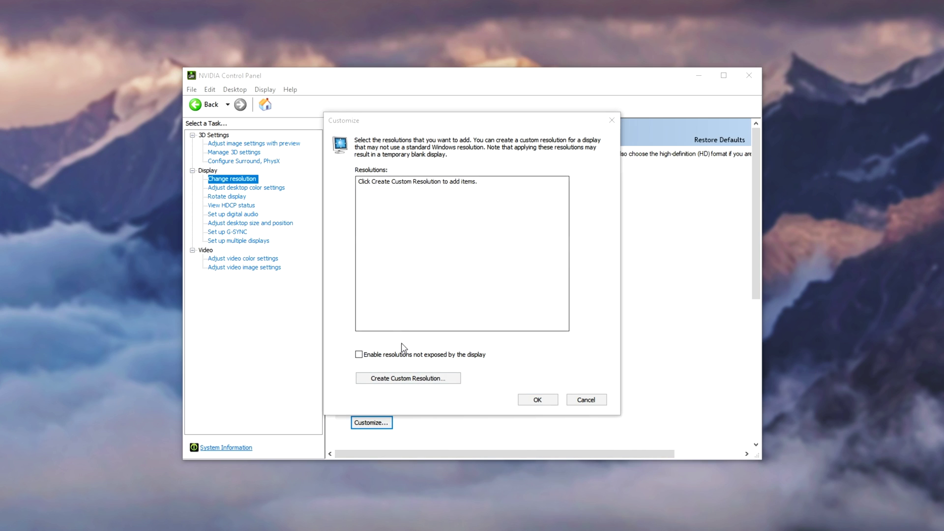
click(414, 380)
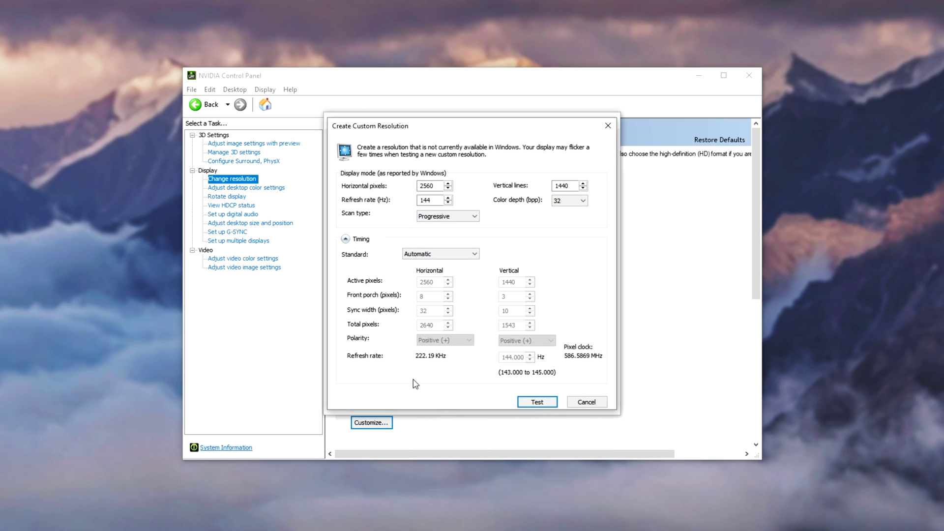
double_click(441, 190)
text(1920)
key(Tab)
Keep Progressive scan type and Automatic timing standard
click(445, 217)
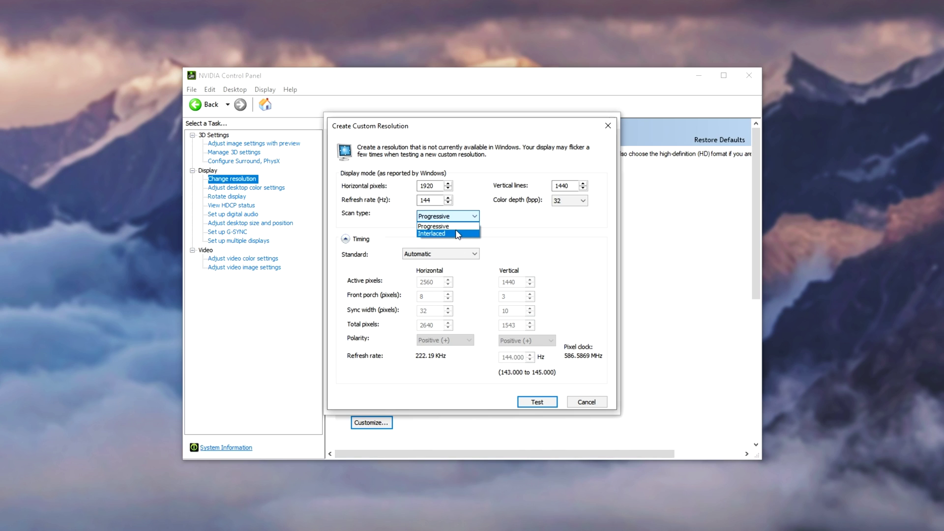
click(459, 217)
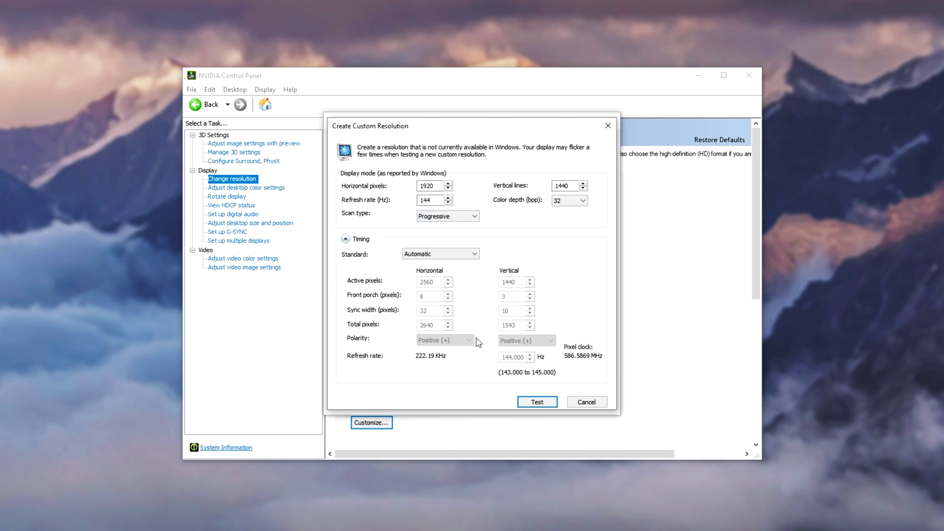
click(439, 254)
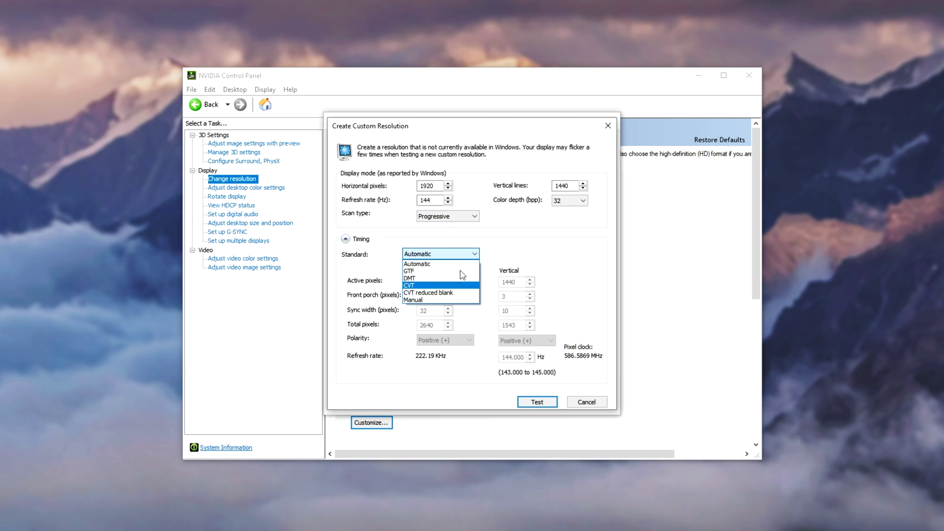
click(455, 253)
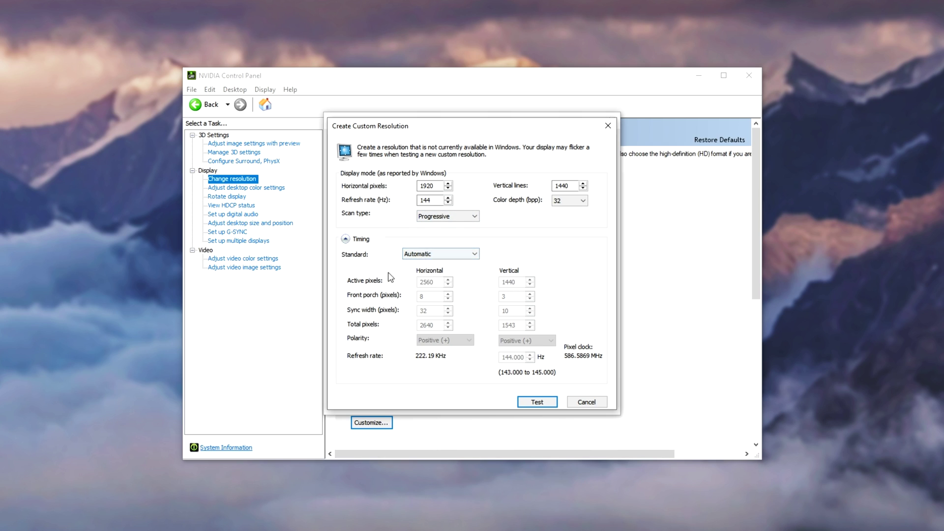
Test the 1920 × 1440 at 144Hz custom resolution and save it
click(359, 240)
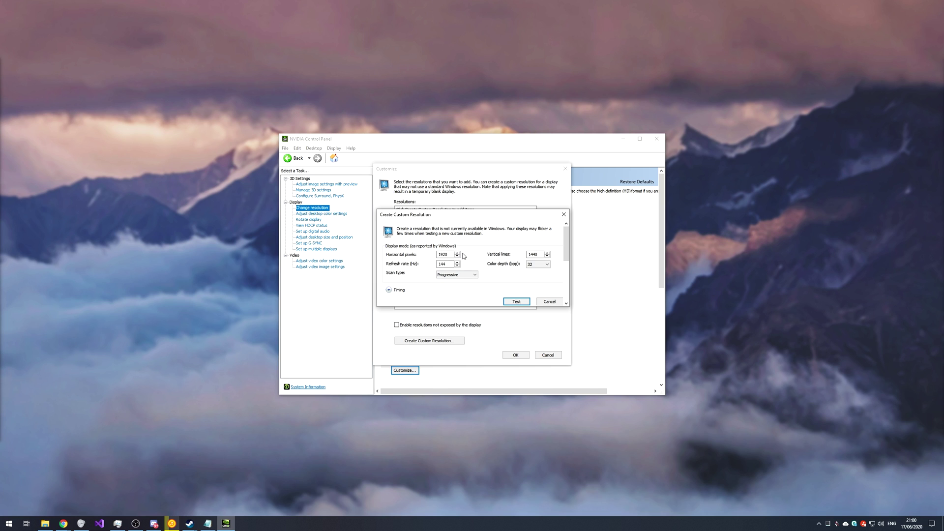
click(516, 301)
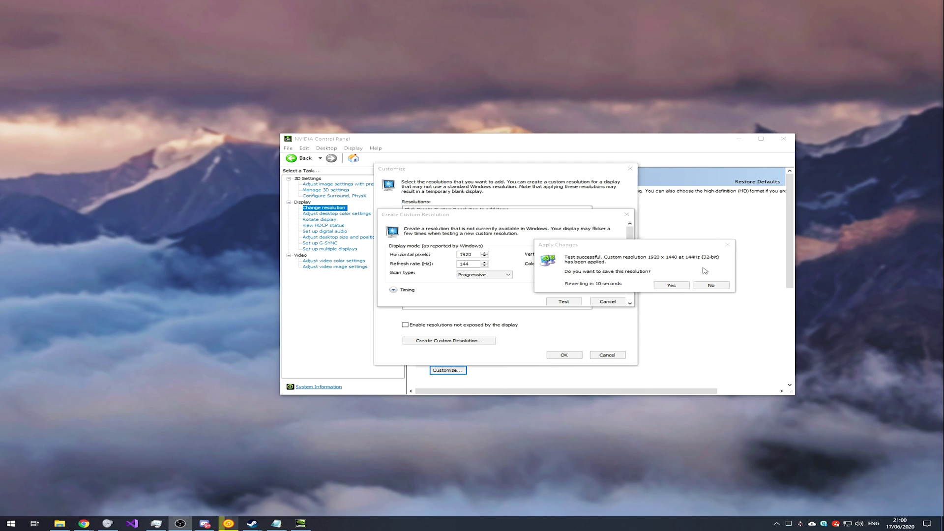
click(678, 285)
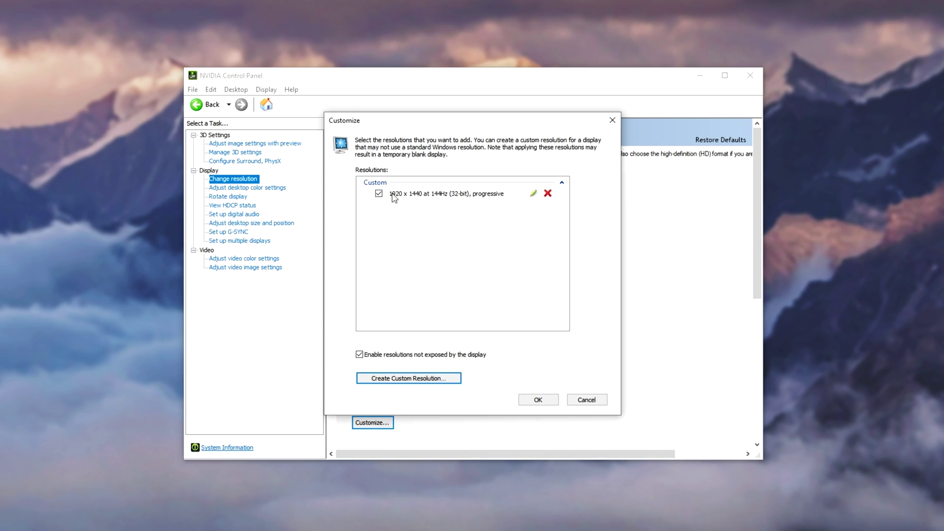
Close the custom resolution manager and cancel the pending change, keeping native 2560 × 1440
click(394, 197)
click(545, 402)
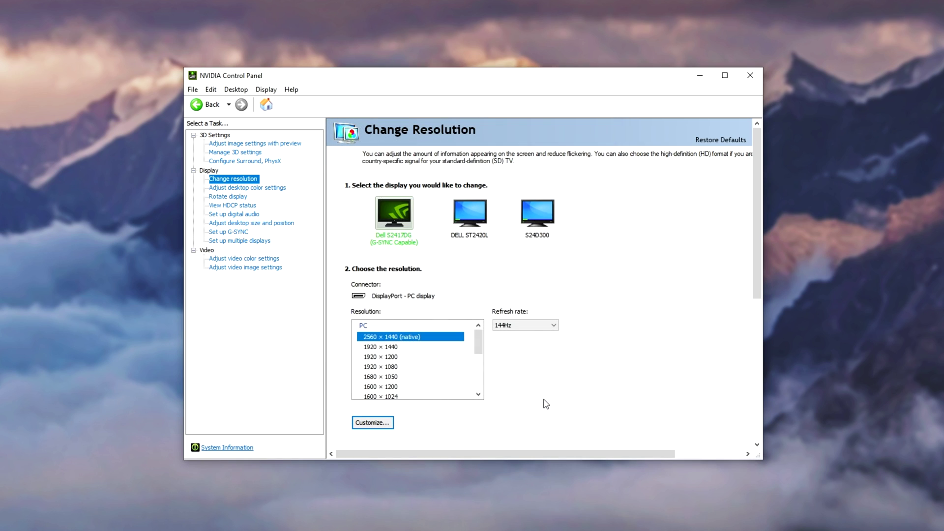
mouse_move(478, 348)
mouse_down()
mouse_move(479, 379)
mouse_move(478, 339)
mouse_up()
click(433, 337)
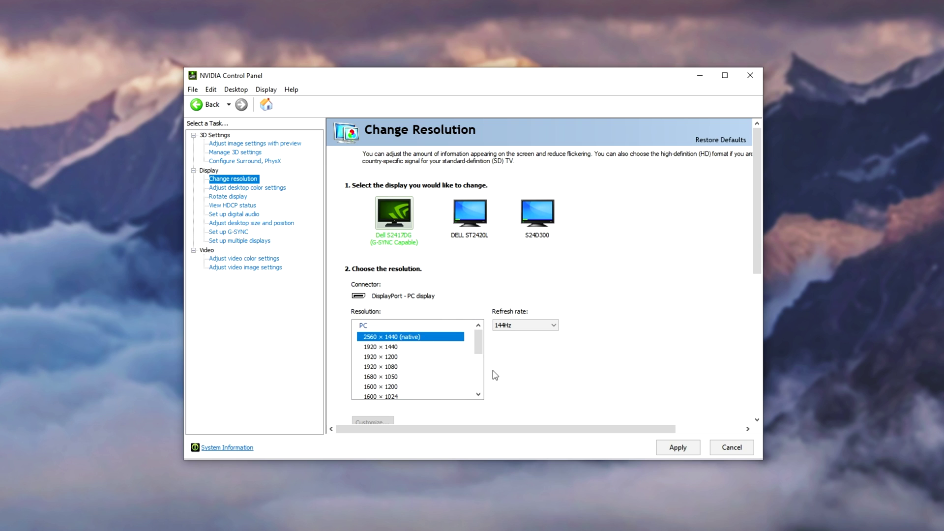
click(731, 447)
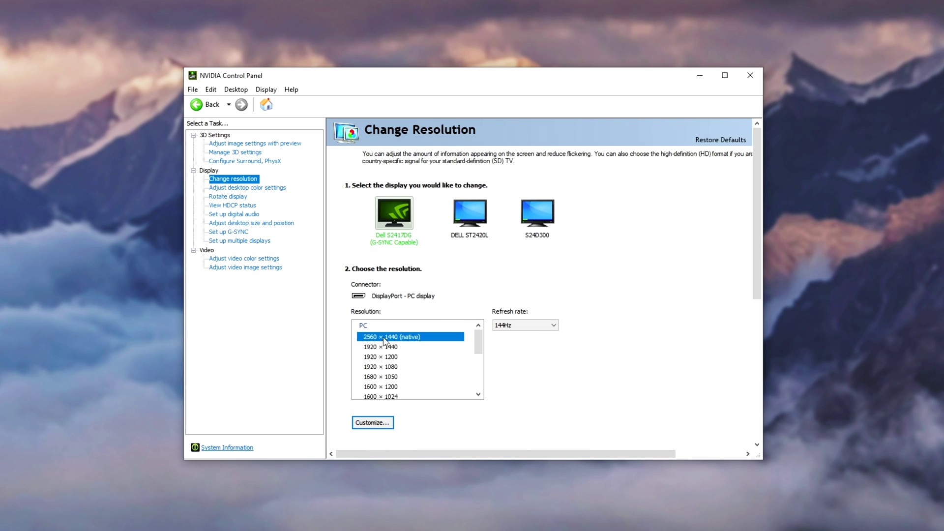
Delete the 1920 × 1440 entry from the custom resolution list
click(384, 423)
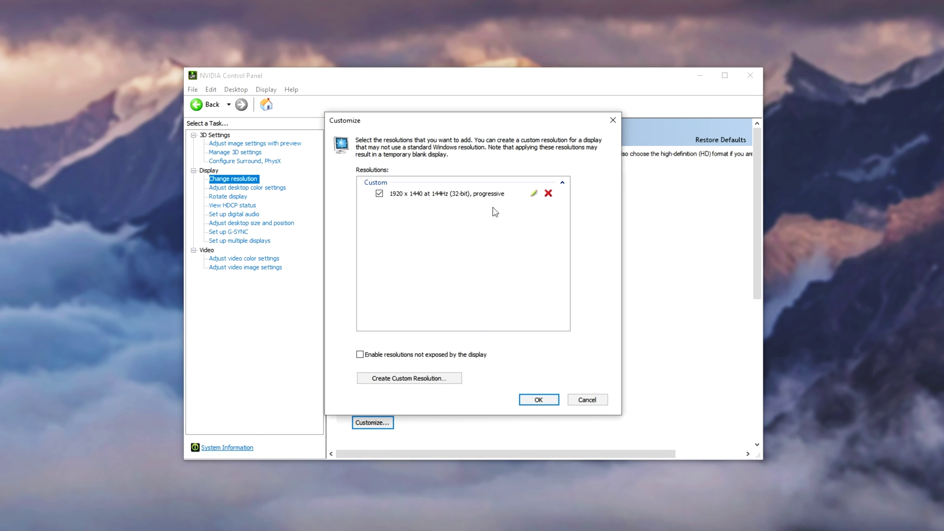
click(549, 194)
click(542, 291)
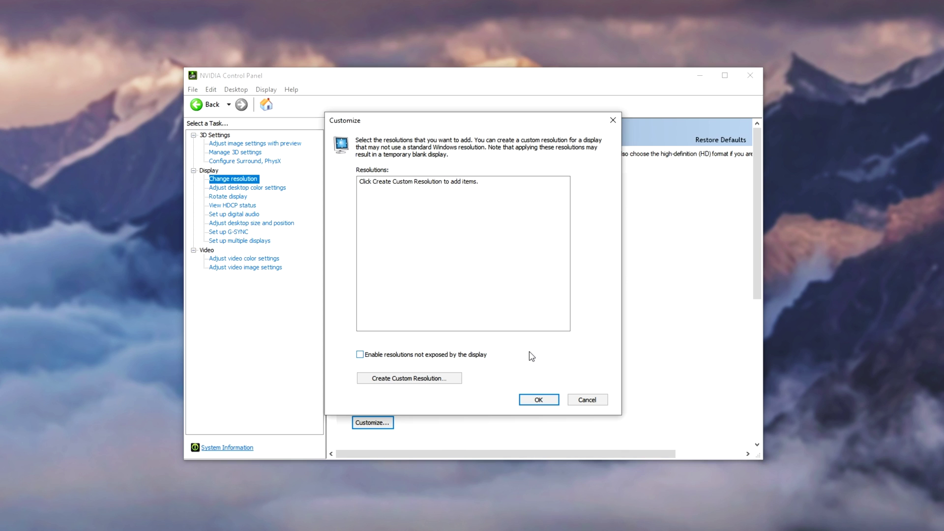
click(540, 400)
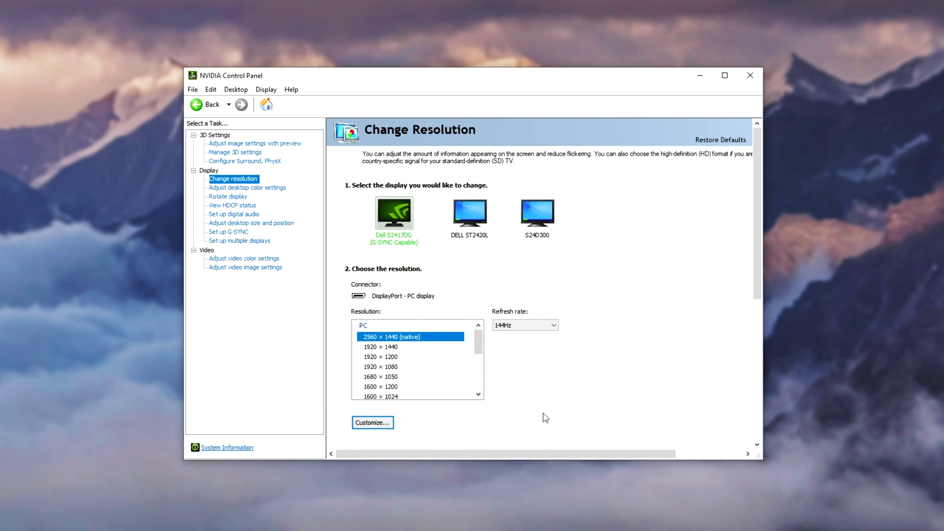